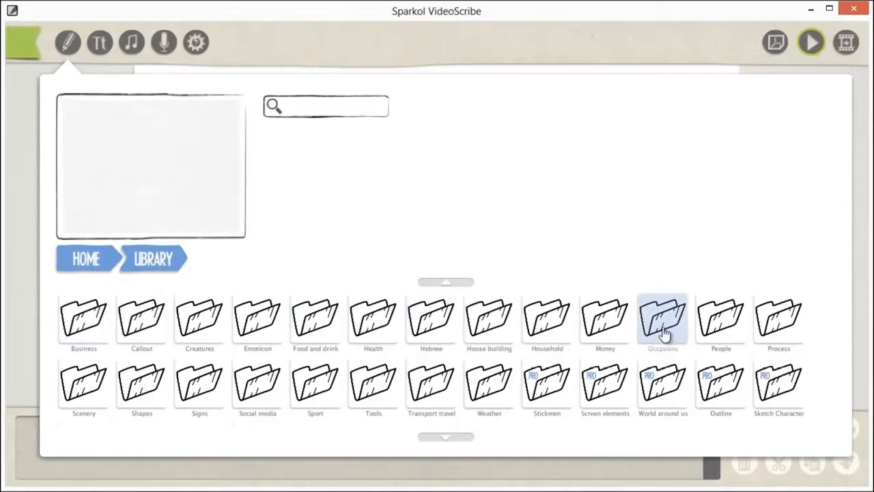
Browse the image library's People, Creatures and Callout folders to see which drawings they offer.
left_click(711, 329)
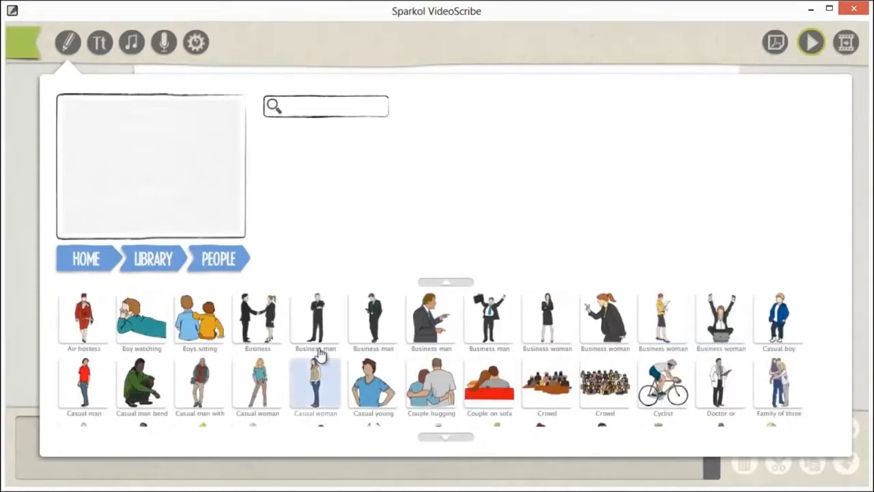
left_click(150, 260)
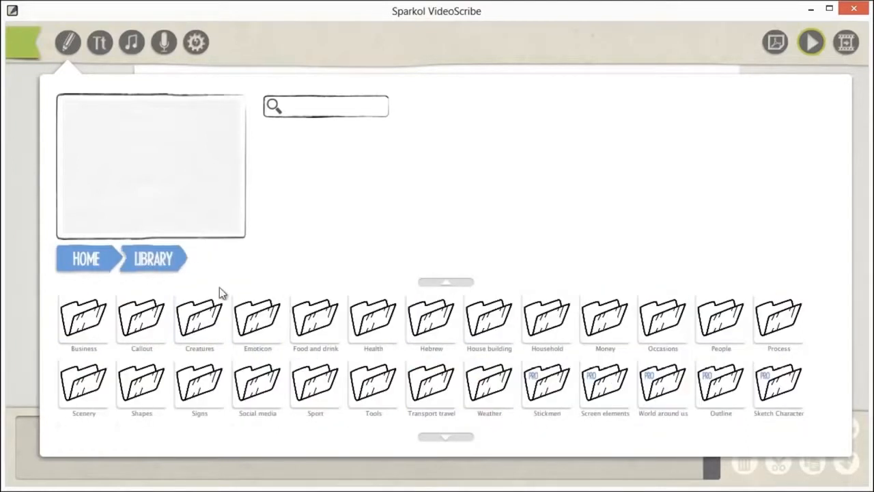
left_click(200, 323)
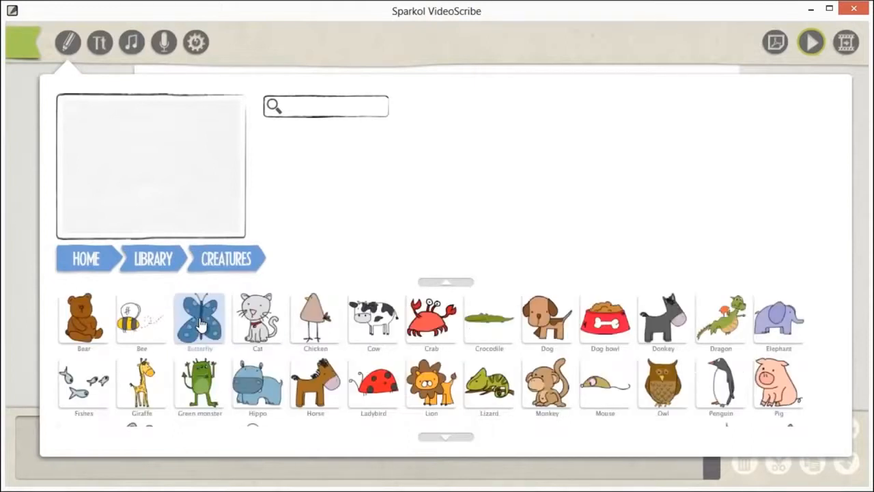
left_click(163, 271)
left_click(140, 318)
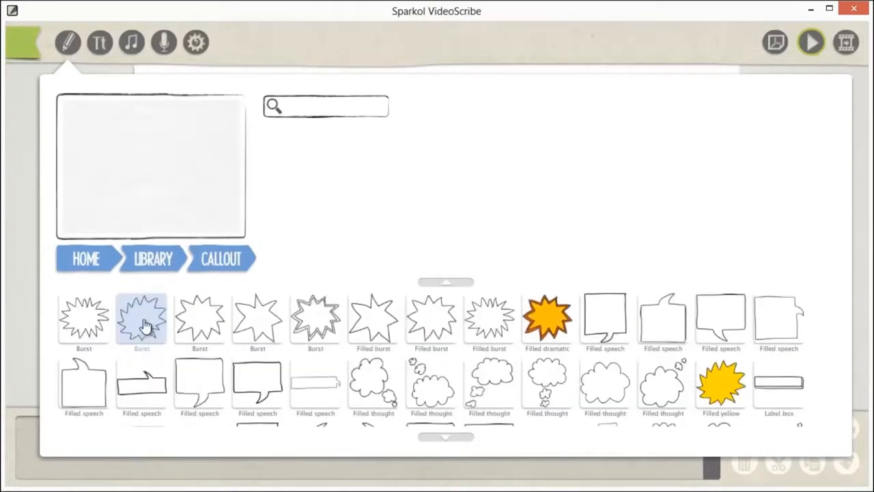
left_click(155, 274)
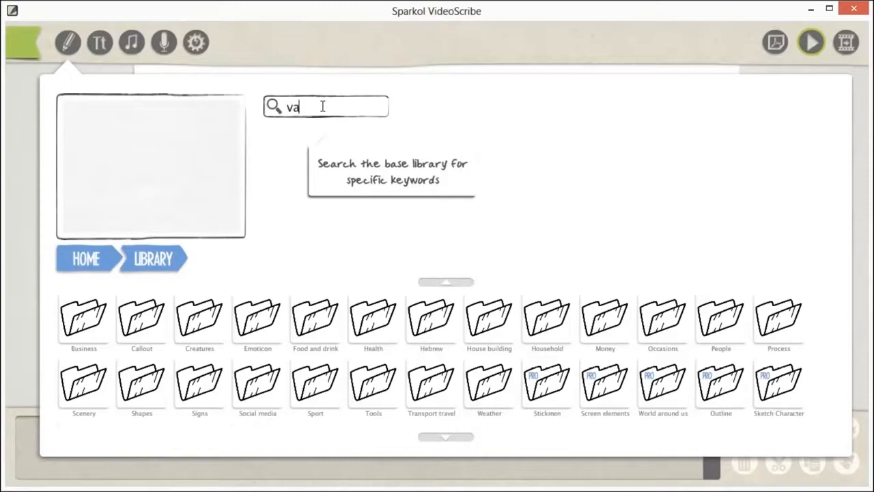
Search the image library for "van" and add the White van (3D) image to the scribe, keeping it marked as a favourite.
key("Return")
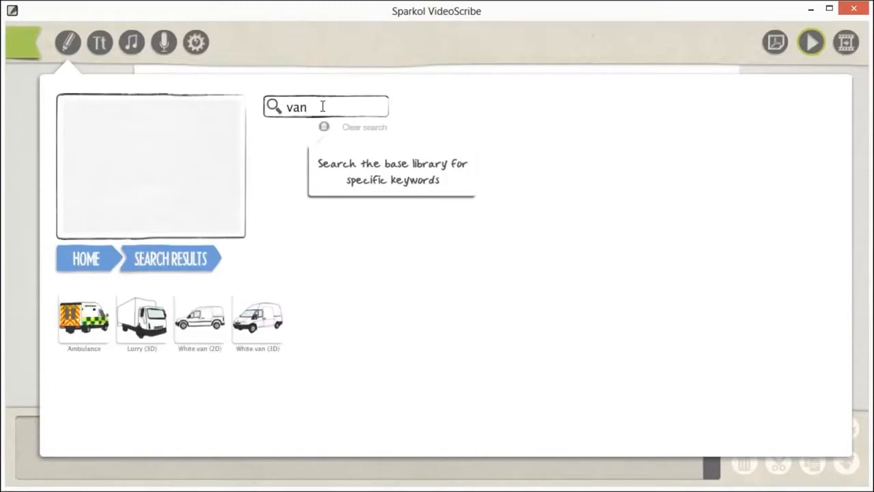
left_click(219, 320)
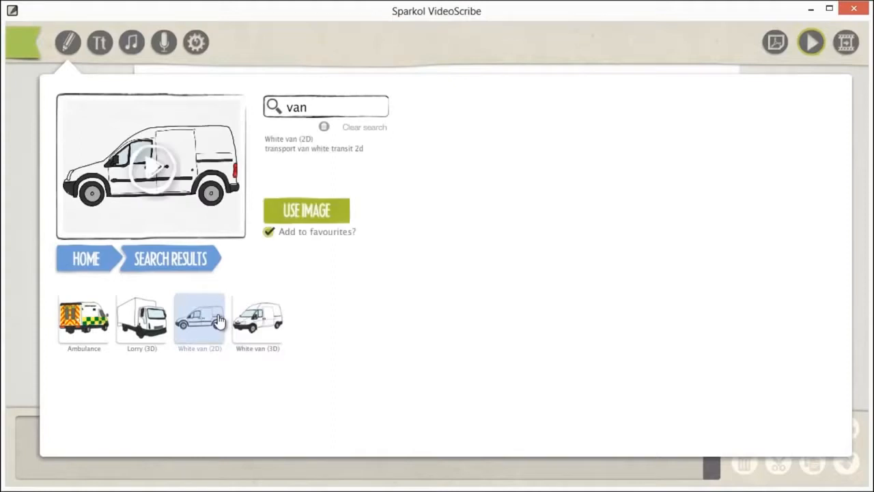
left_click(273, 327)
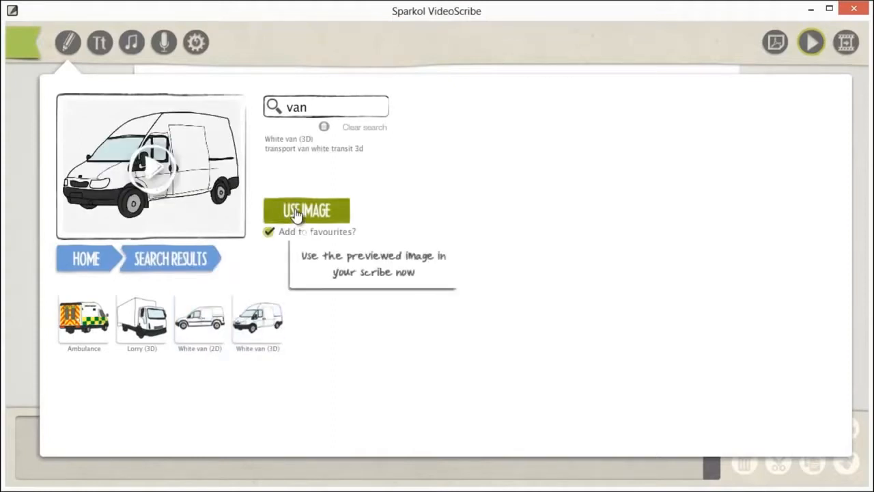
left_click(270, 233)
left_click(321, 234)
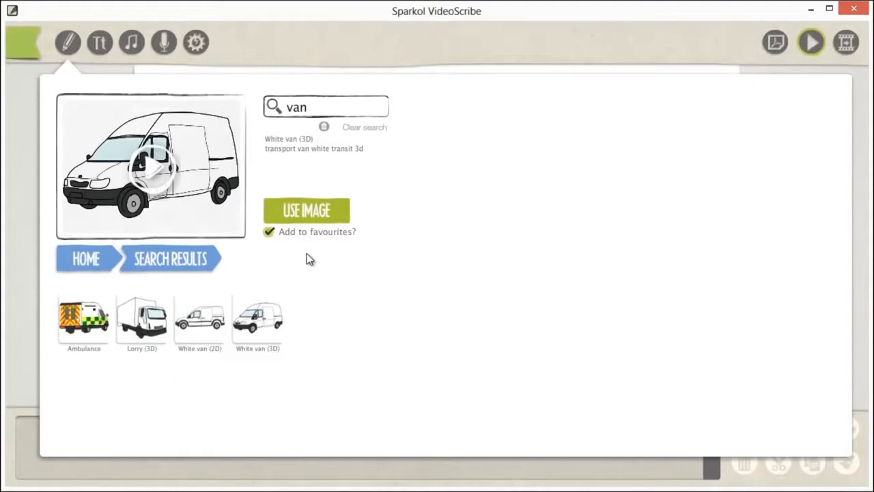
left_click(302, 211)
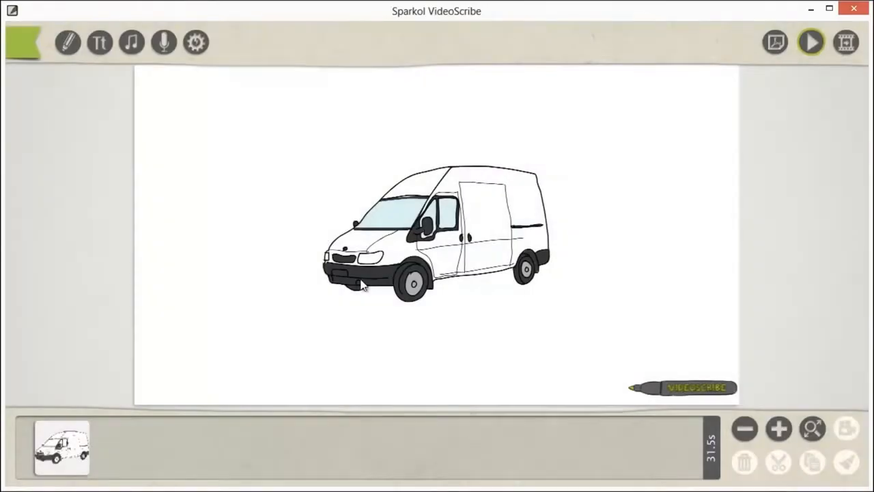
Enlarge the van and tilt it slightly clockwise, placing it a little left of the canvas centre.
left_click(375, 256)
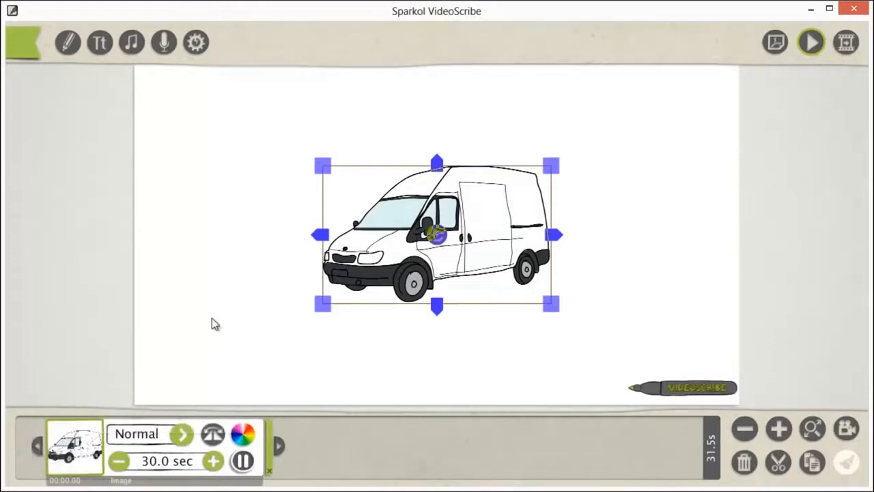
left_click_drag(334, 309, 280, 359)
left_click_drag(442, 240, 462, 242)
left_click_drag(530, 209, 489, 207)
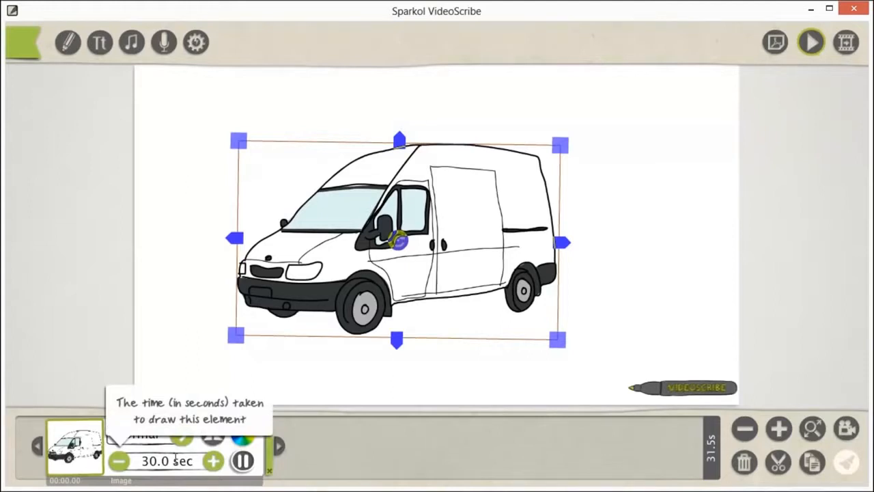
Set the van's drawing time to 10 seconds and deselect it.
left_click(120, 466)
left_click(120, 466)
left_click(120, 466)
left_click(120, 466)
left_click(120, 465)
double_click(120, 465)
double_click(120, 466)
left_click(120, 466)
double_click(120, 466)
double_click(120, 466)
double_click(120, 466)
left_click(121, 466)
left_click(120, 466)
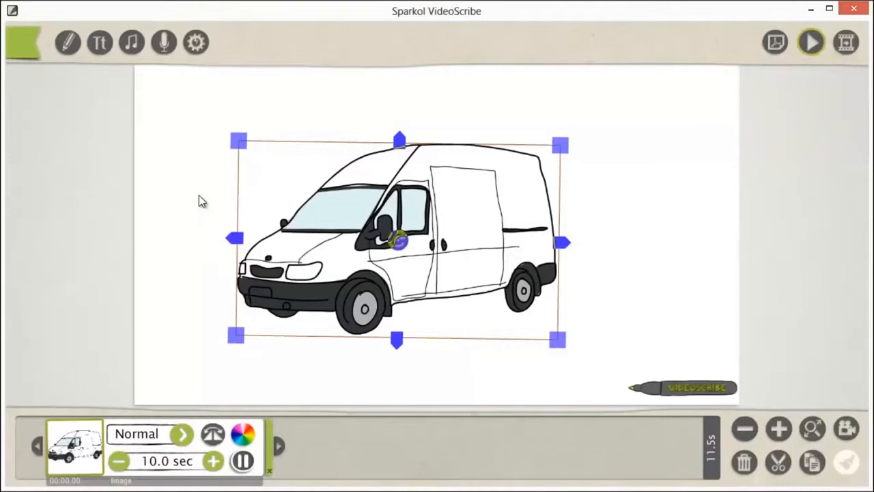
left_click(199, 195)
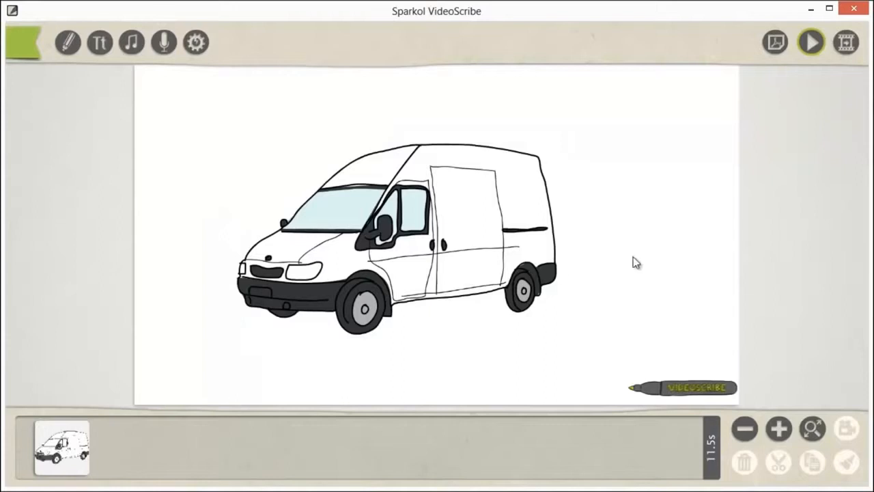
Preview the scribe to watch how the van is drawn, and bring the whole van back into view.
left_click(812, 46)
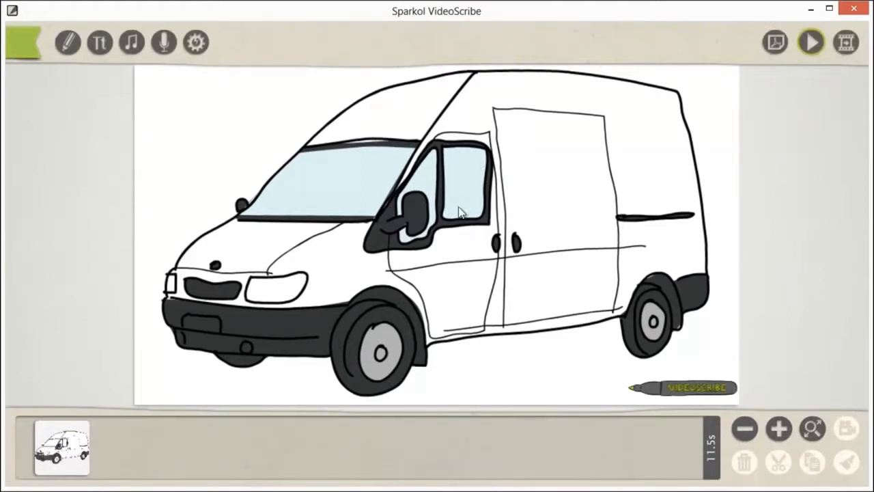
left_click(432, 134)
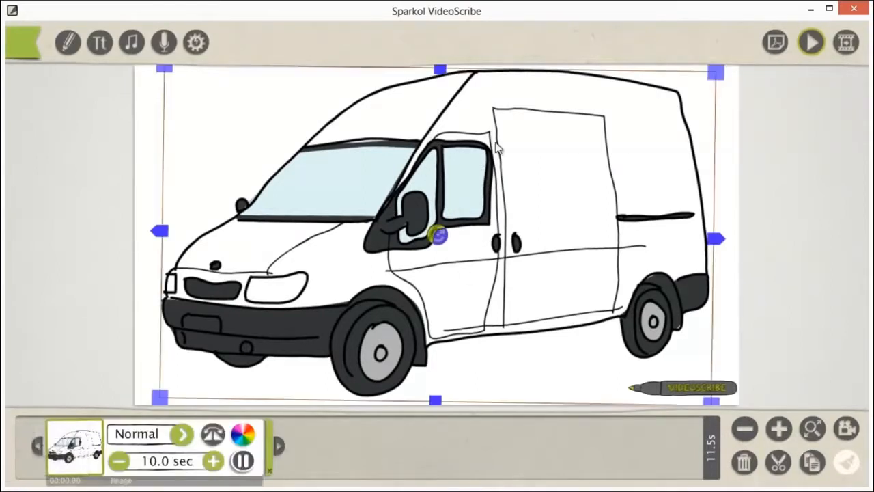
left_click(744, 429)
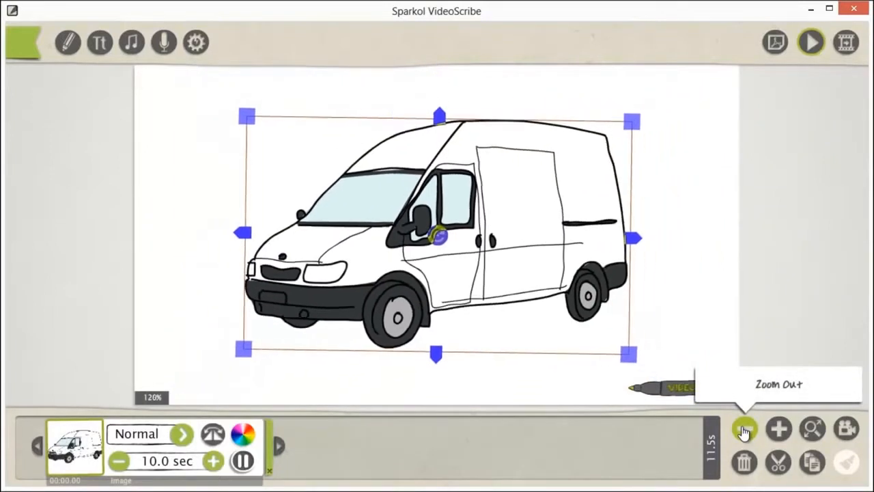
left_click(635, 254)
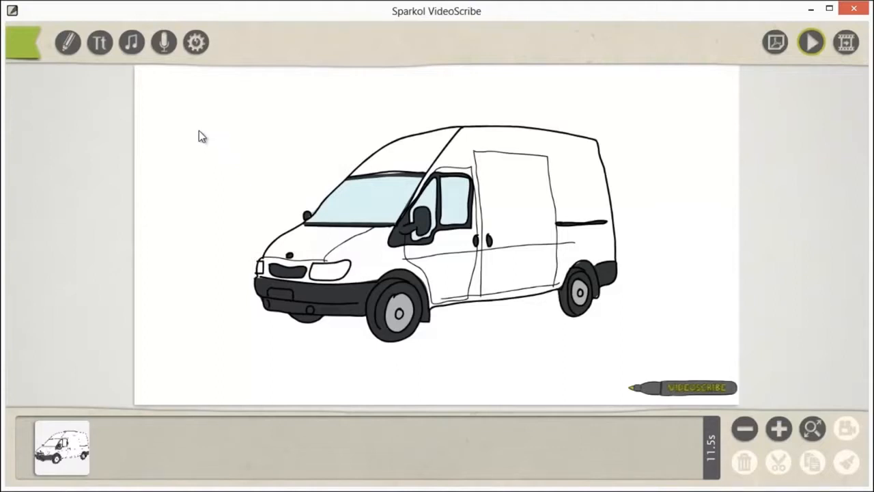
Add the text "Need a reliable workman?" on two lines and place it on the upper side of the van.
left_click(99, 44)
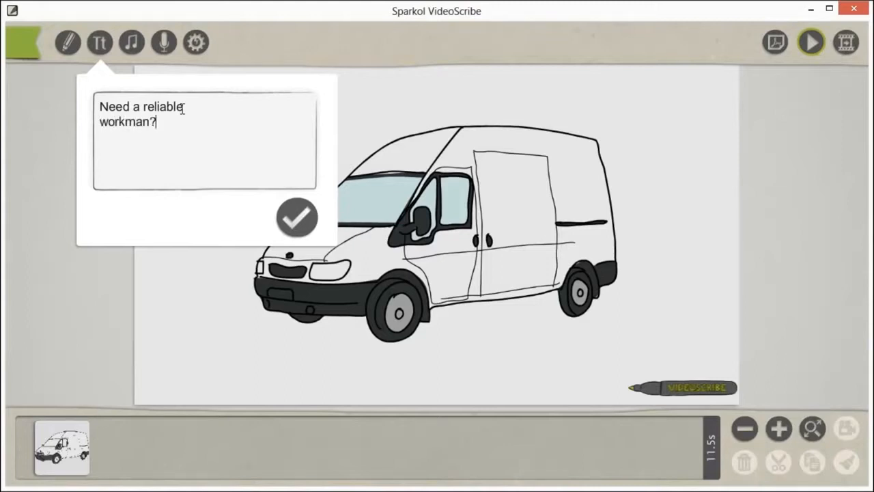
left_click(297, 217)
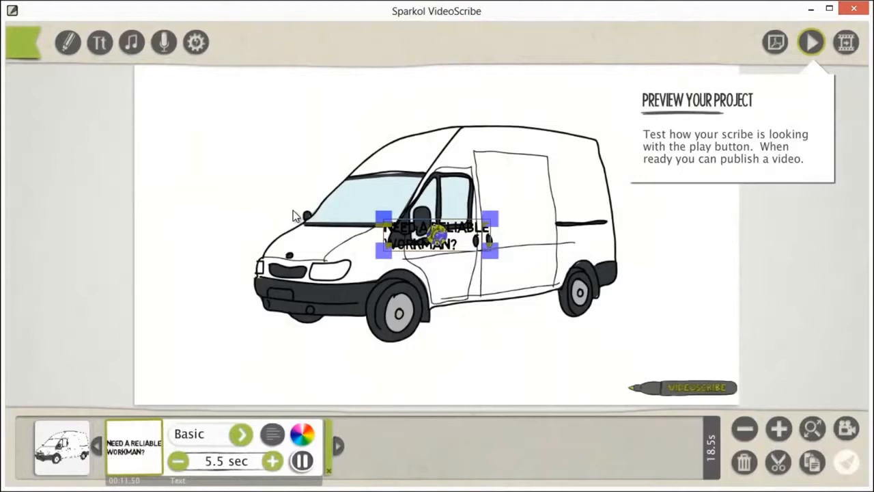
left_click_drag(465, 234, 564, 176)
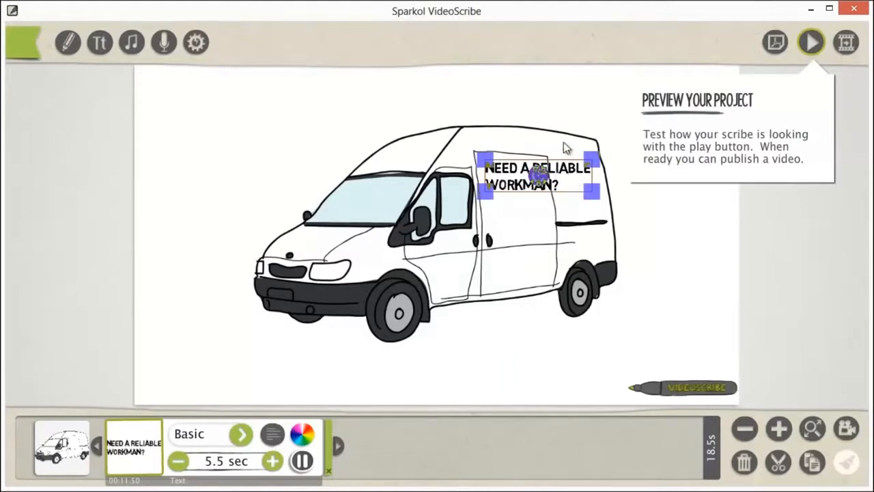
left_click(579, 114)
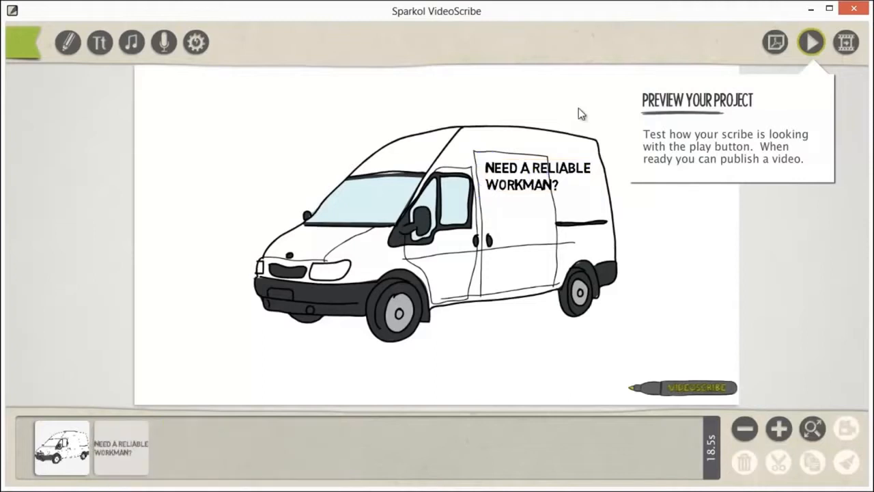
Edit the van's text so it breaks into three lines: "Need a", "reliable", "workman?".
left_click(531, 177)
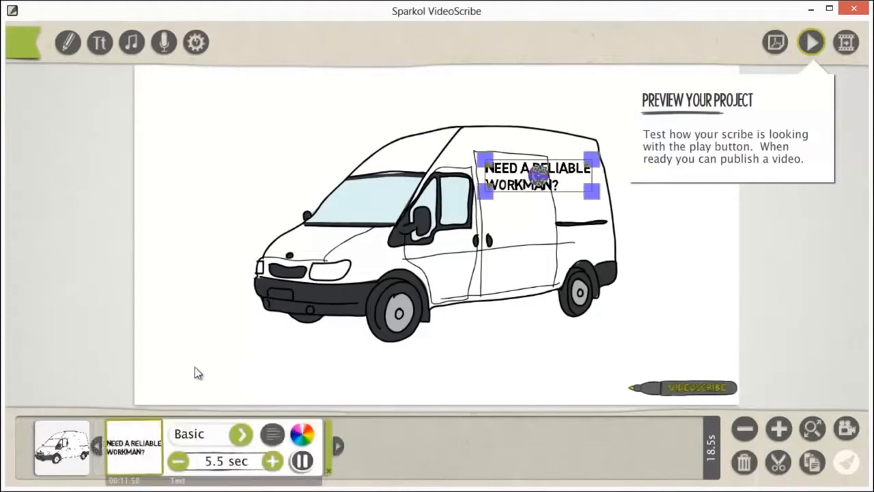
left_click(136, 445)
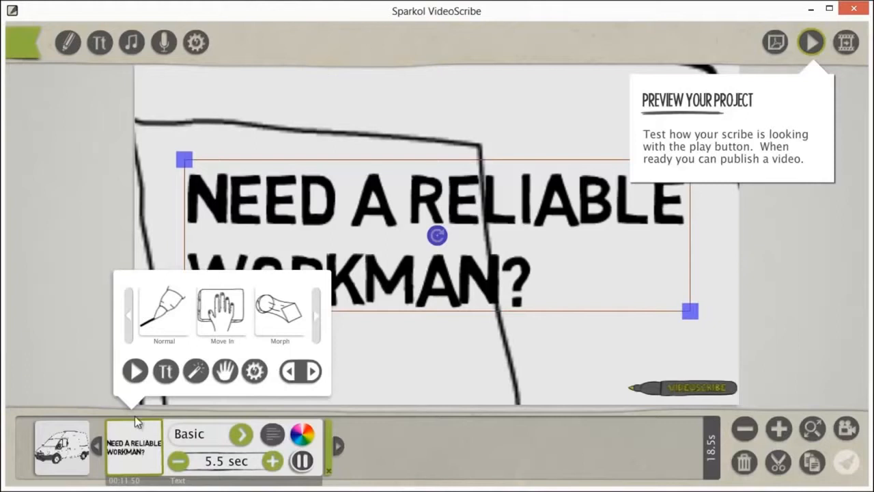
left_click(166, 370)
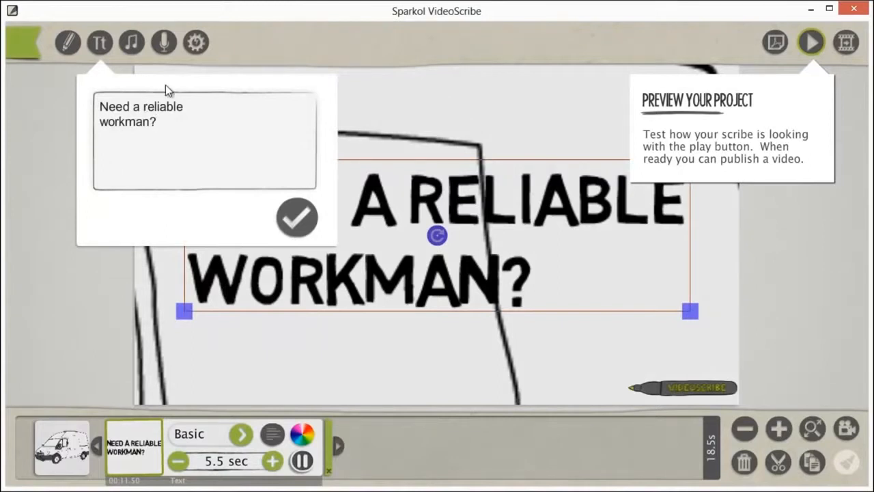
key("Return")
key("Delete")
type("r")
left_click(295, 207)
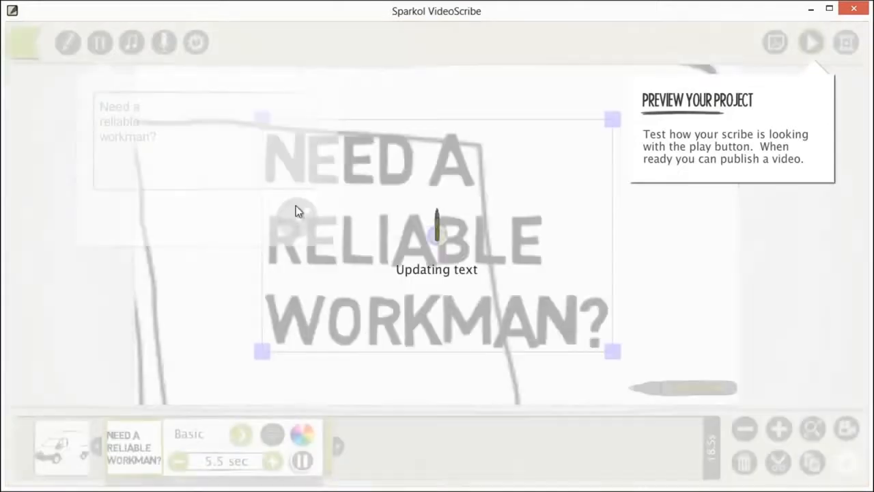
Shrink and reposition the three-line text to fit the van's side door panel, tilting it slightly counterclockwise.
left_click_drag(347, 174, 260, 198)
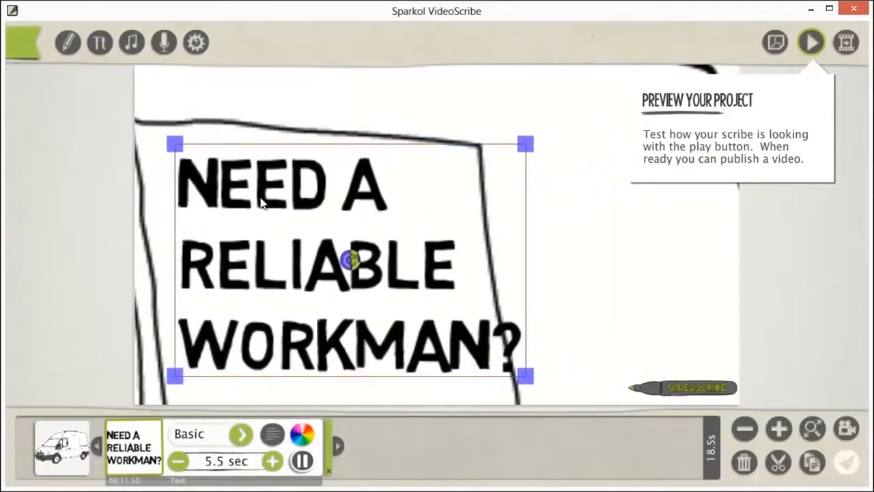
left_click_drag(522, 149, 508, 161)
left_click_drag(353, 190, 340, 193)
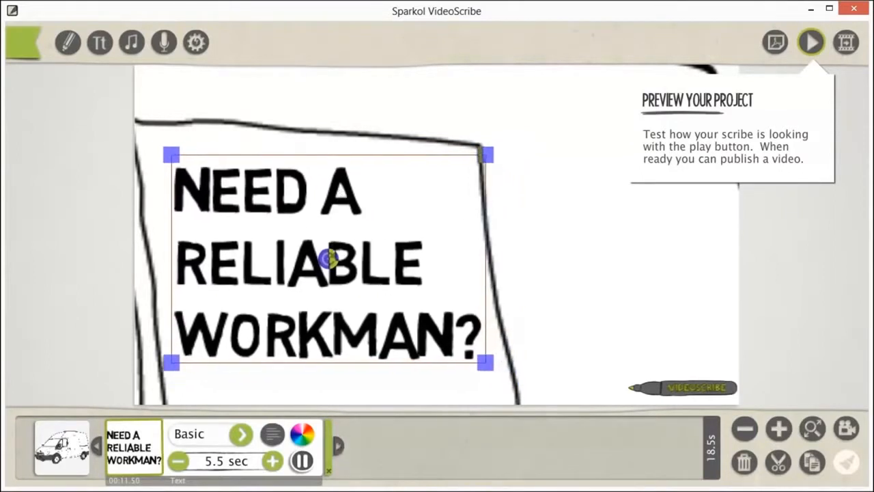
left_click(744, 429)
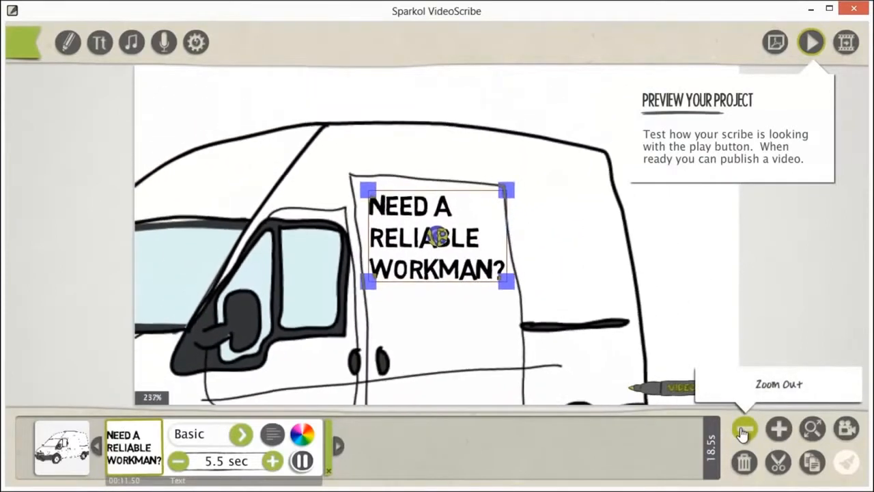
left_click_drag(428, 242, 500, 239)
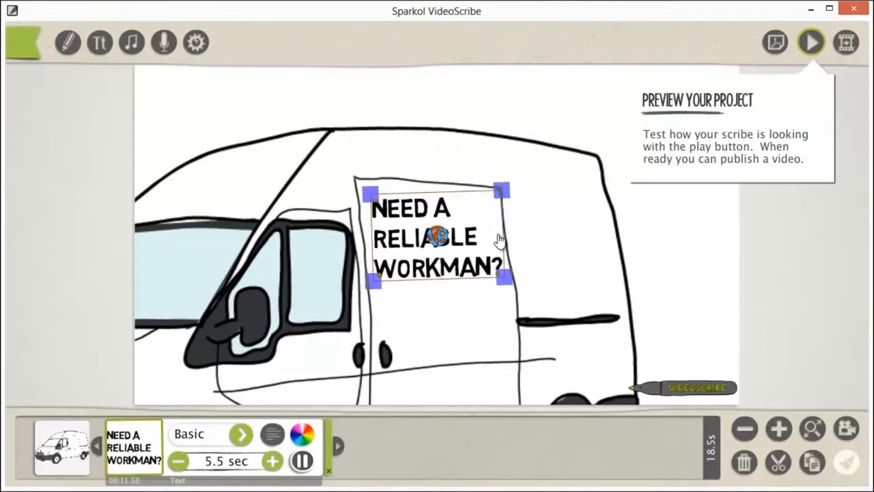
left_click(667, 229)
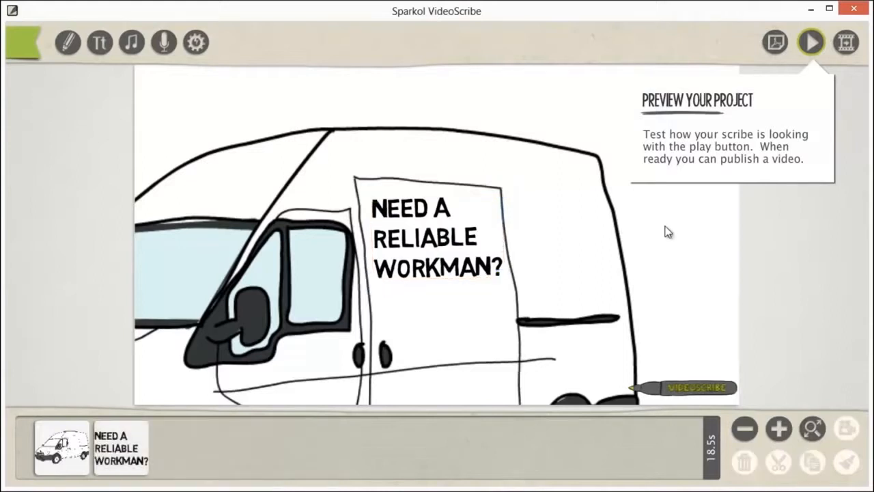
Reduce the drawing time of the text on the van to 4 seconds, with the whole van in view.
left_click(815, 432)
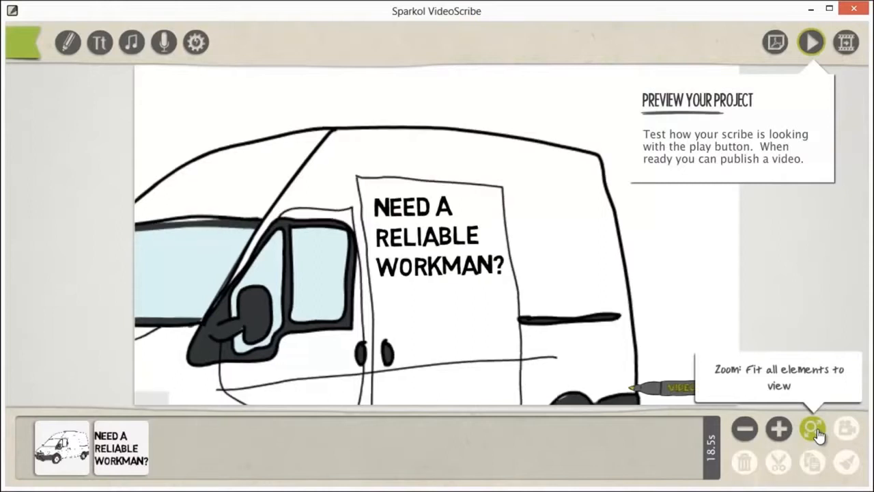
left_click(744, 427)
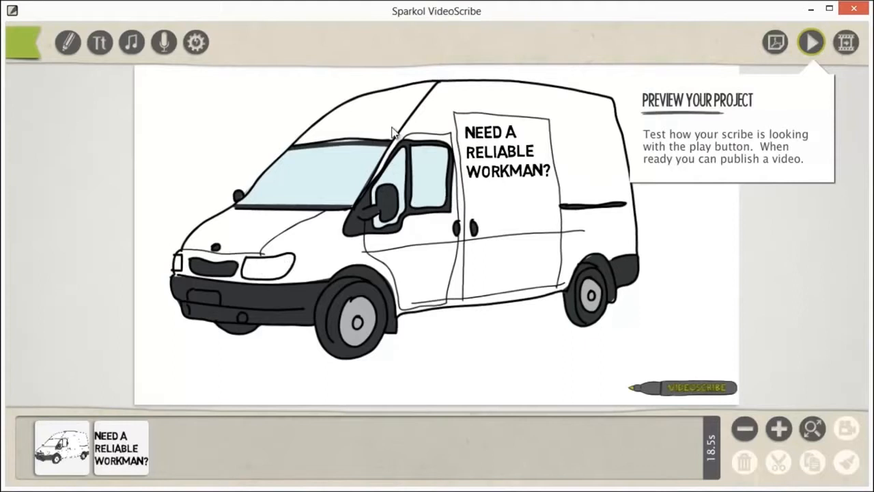
left_click(118, 451)
left_click(130, 447)
left_click(185, 464)
left_click(185, 464)
left_click(185, 464)
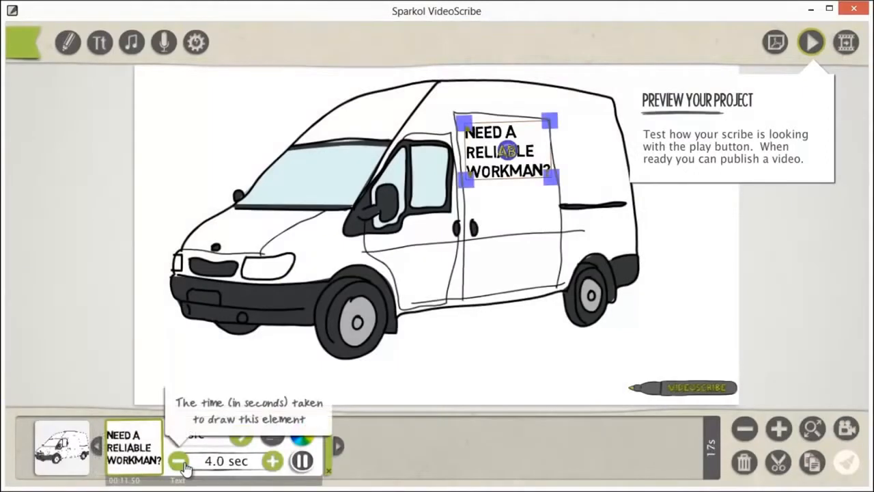
left_click(673, 321)
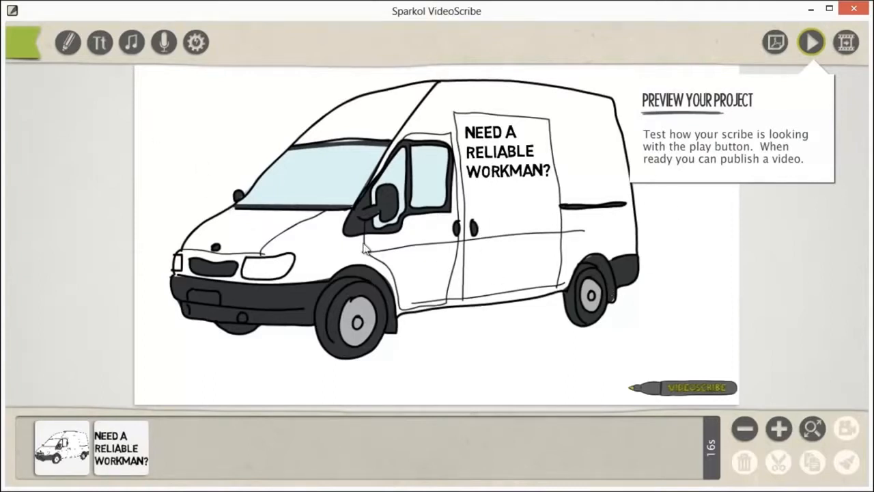
Search the image library for "man" and add the Workman/builder (no hat) image to the scribe.
left_click(68, 41)
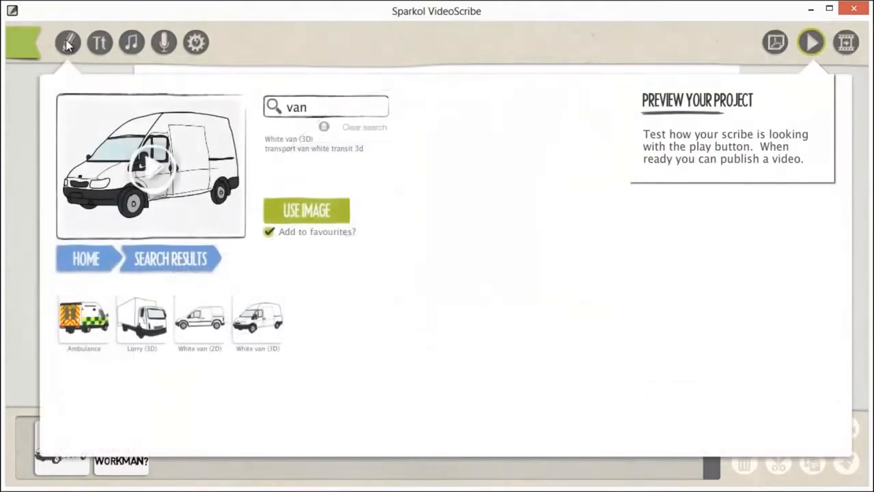
double_click(302, 111)
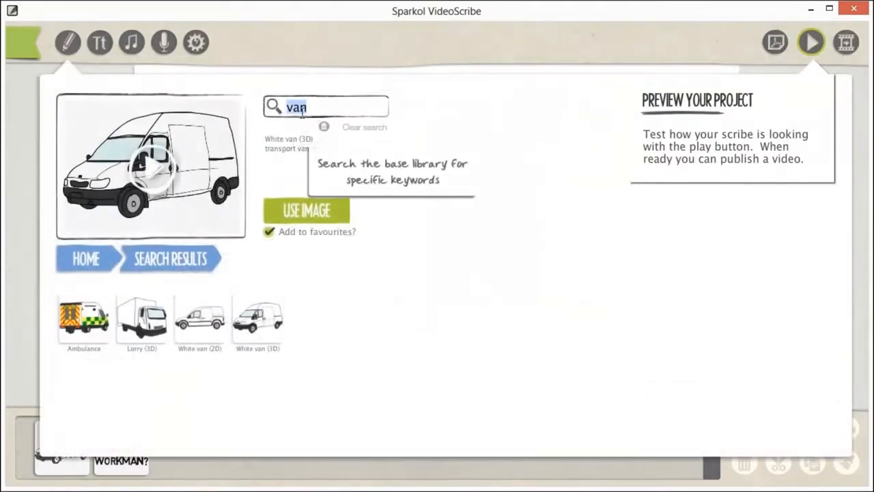
type("man")
key("Return")
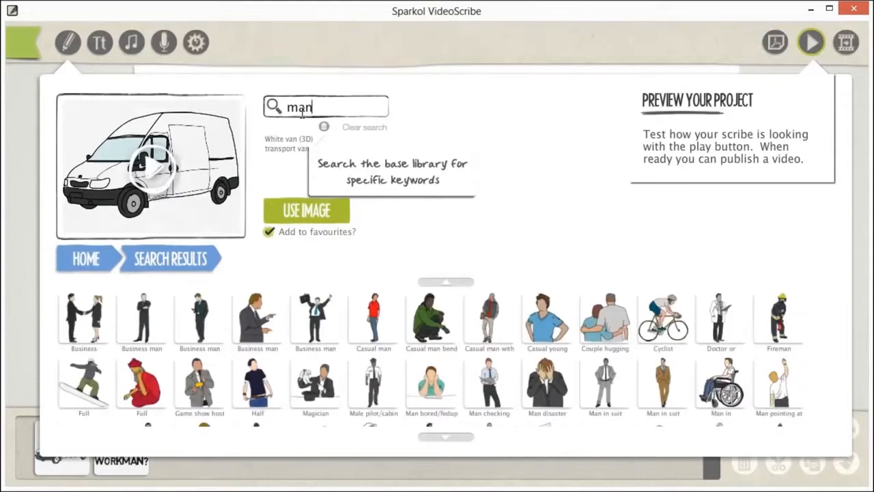
left_click(435, 441)
left_click(435, 440)
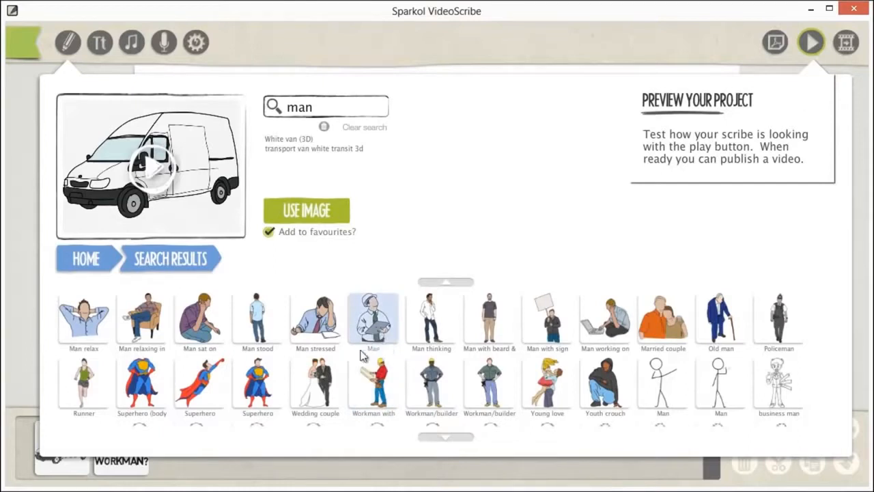
left_click(447, 439)
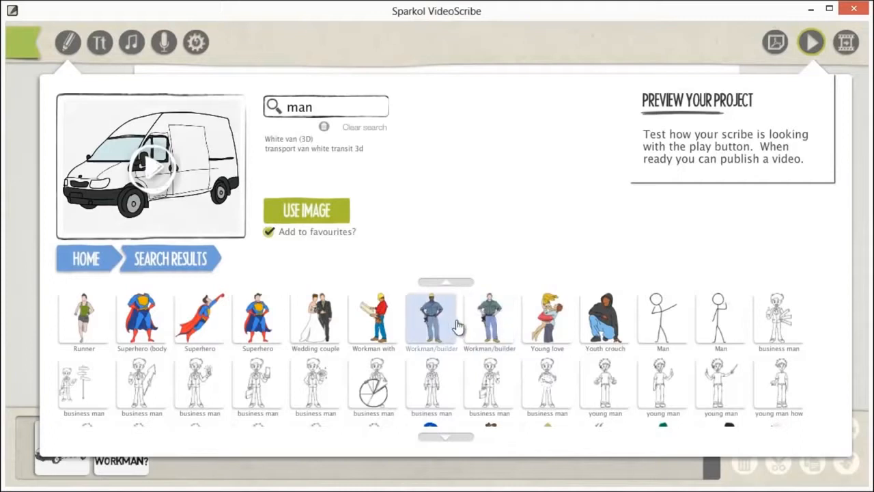
left_click(484, 324)
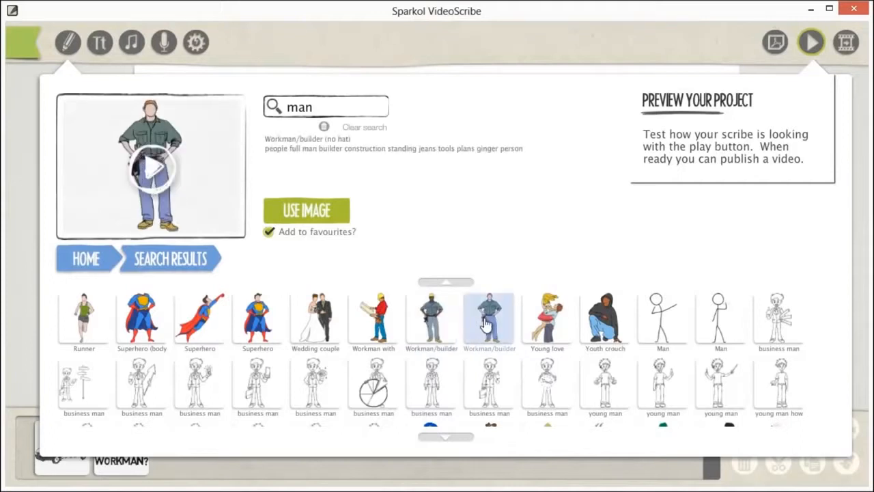
left_click(306, 211)
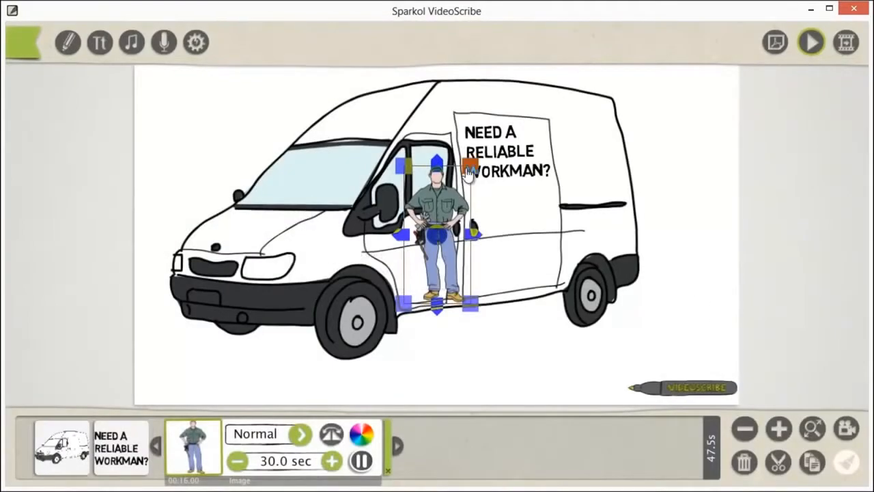
Enlarge the workman to nearly the van's height and place him beside the van's rear end.
left_click_drag(473, 170, 497, 119)
left_click_drag(459, 188, 660, 171)
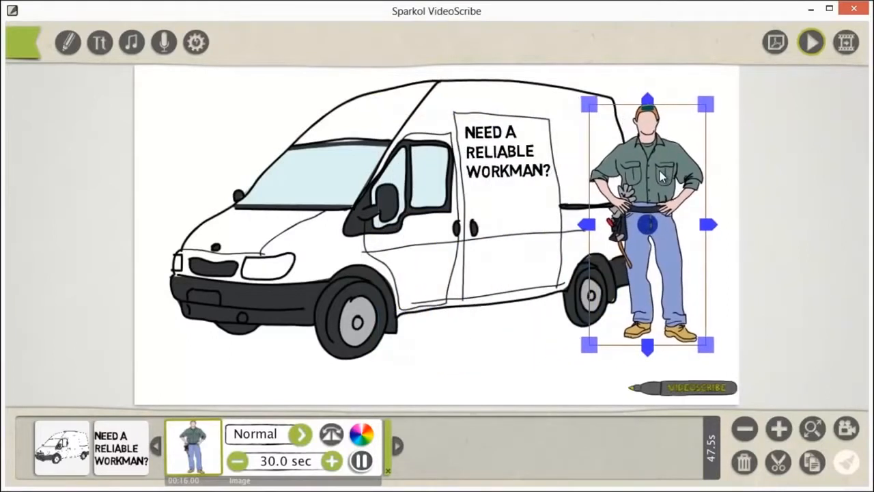
left_click(491, 351)
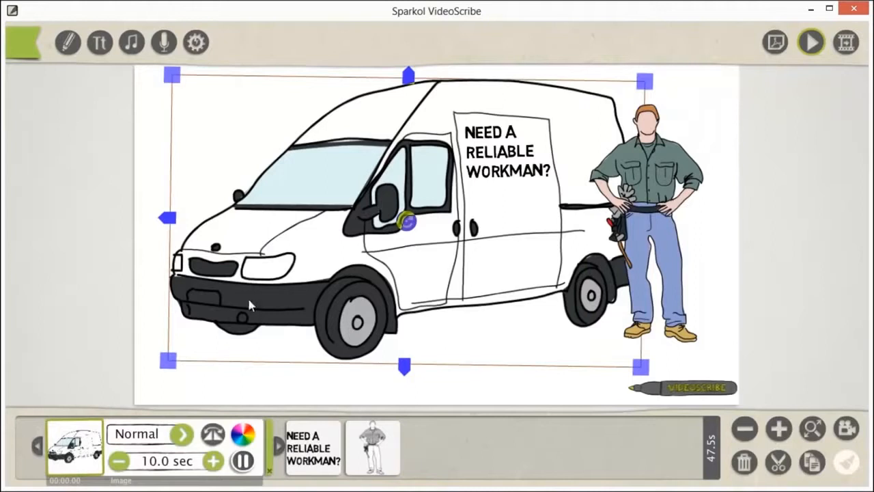
left_click(153, 251)
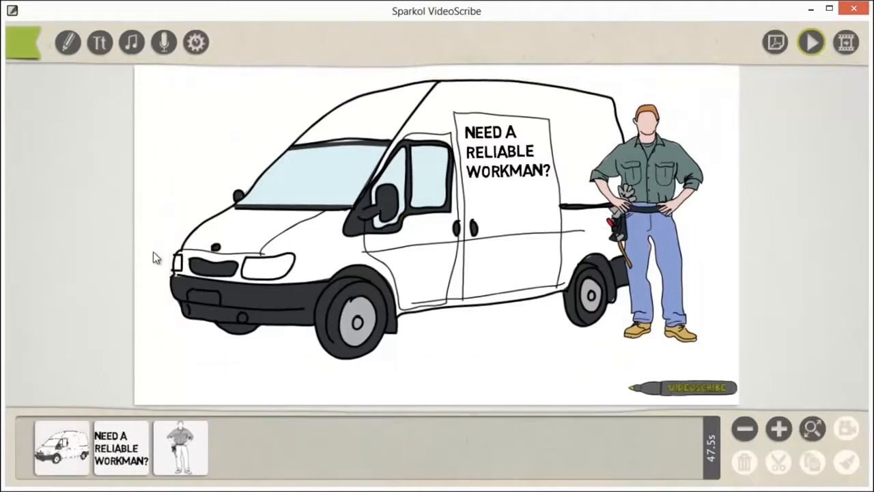
Reduce the workman's drawing time to 5.0 seconds.
left_click(687, 176)
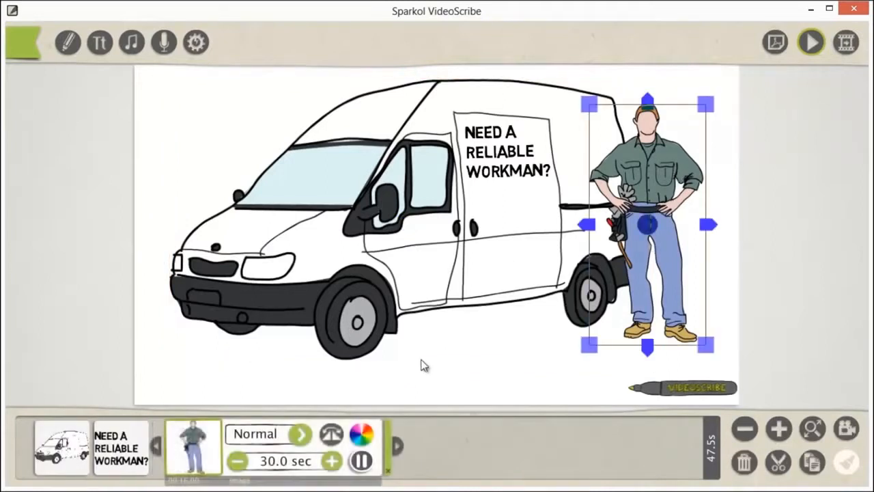
left_click(238, 463)
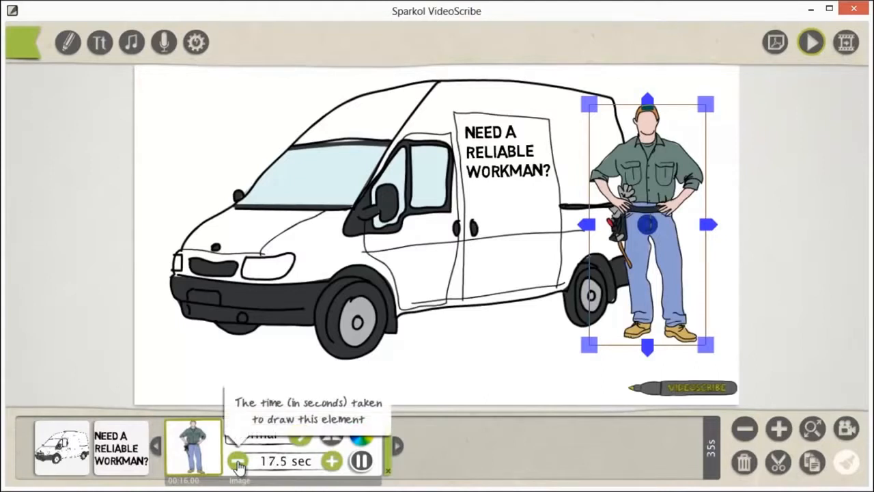
left_click(238, 463)
left_click(239, 463)
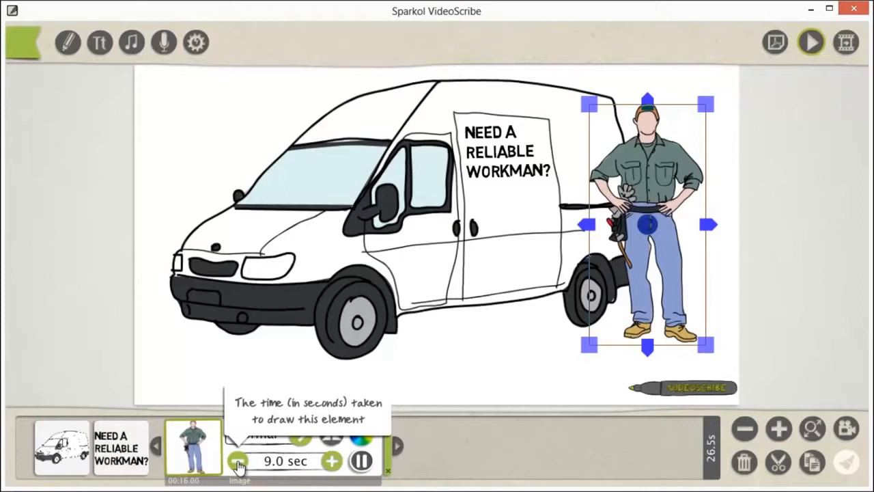
left_click(238, 463)
left_click(332, 461)
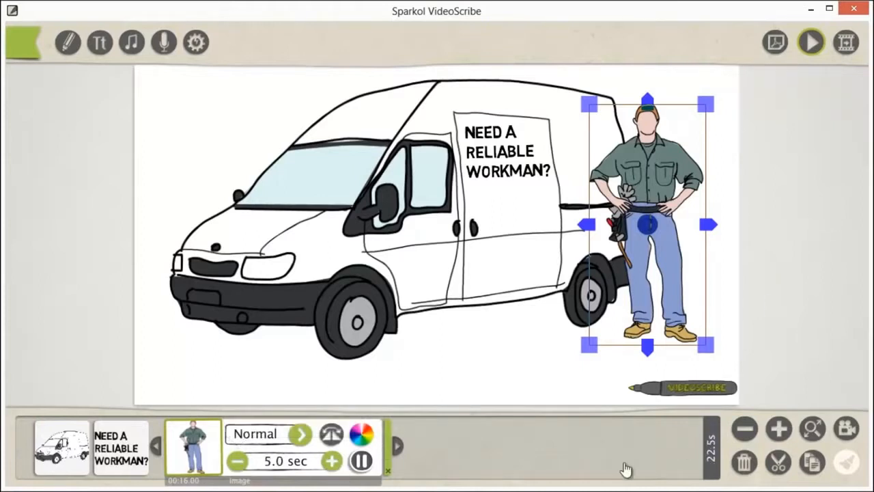
Put two pause blocks after the van drawing, before the text begins.
left_click(76, 445)
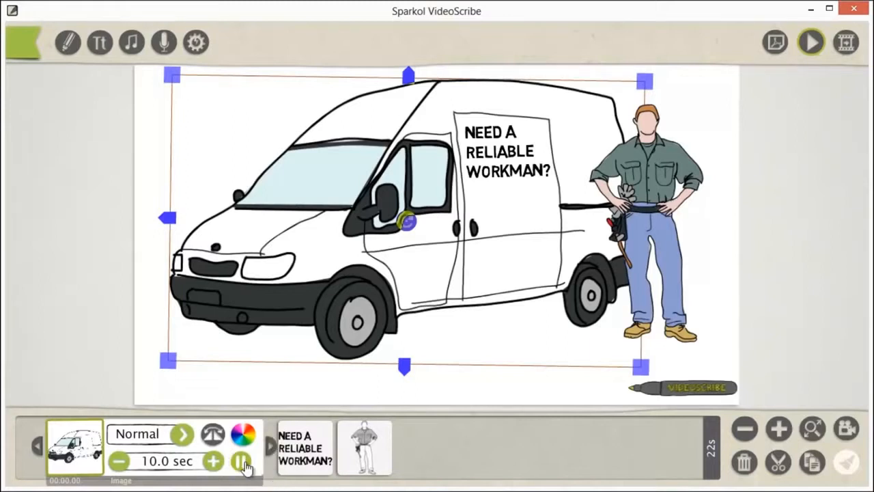
left_click(244, 463)
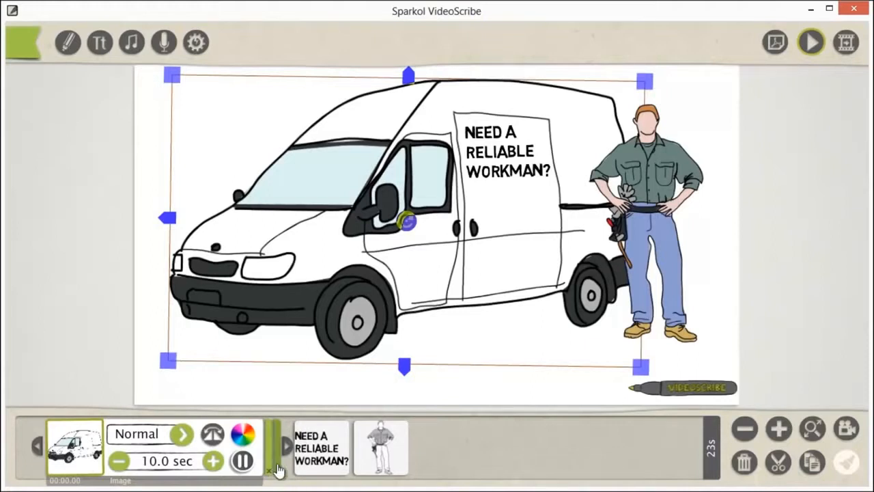
Check the timing and pauses of the text, workman and van elements, and preview the whole scribe.
left_click(313, 459)
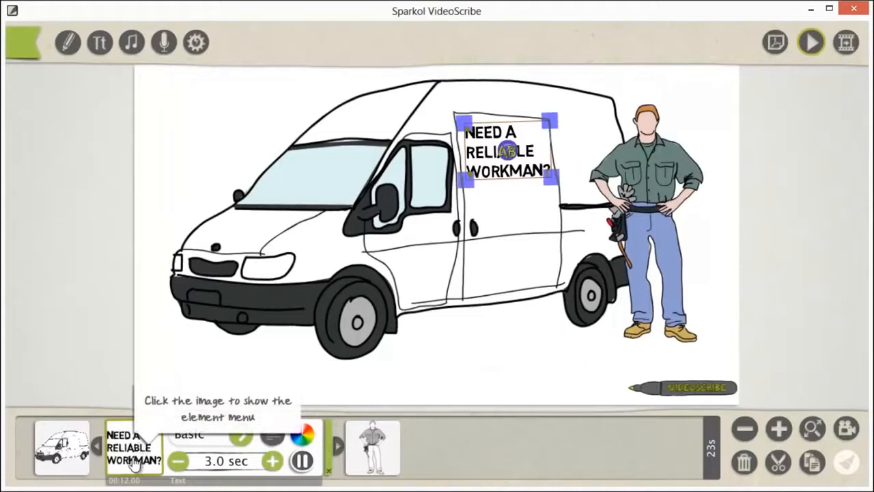
left_click(366, 453)
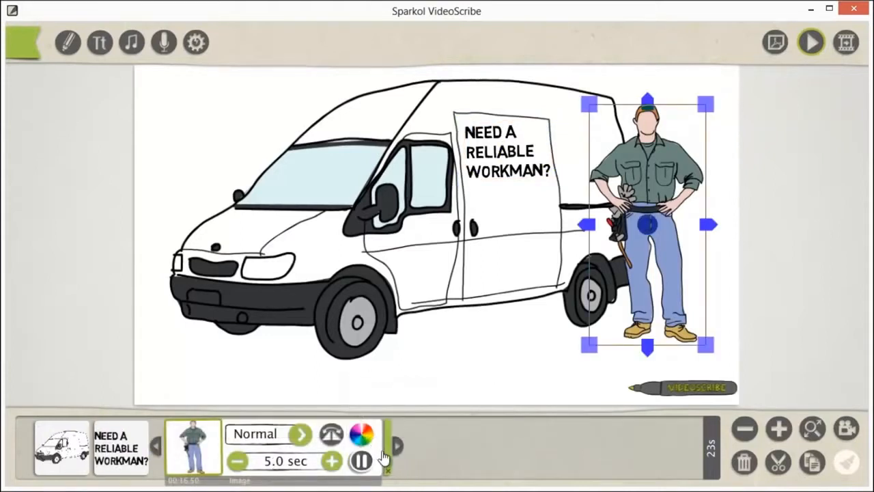
left_click(125, 451)
left_click(82, 440)
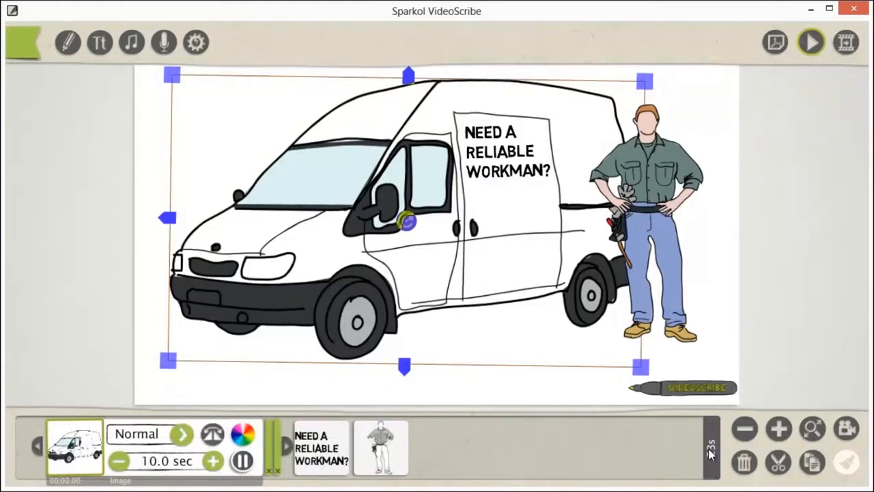
left_click(814, 42)
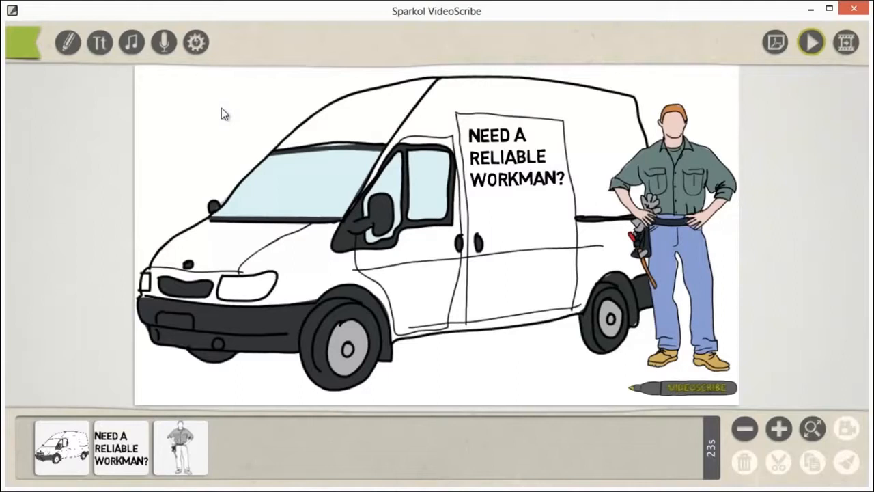
Browse the music tracks, listen to "Tough Kid" and set it as the soundtrack.
left_click(132, 45)
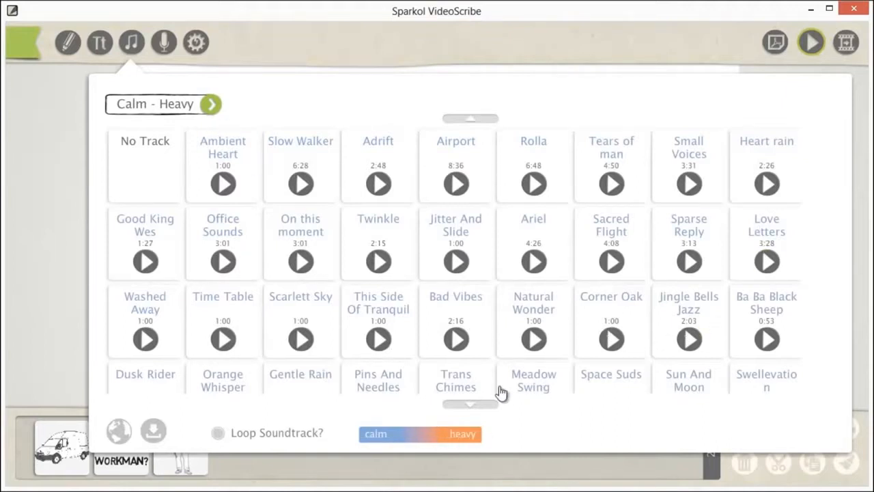
scroll(473, 367, "down", 3)
scroll(480, 328, "down", 2)
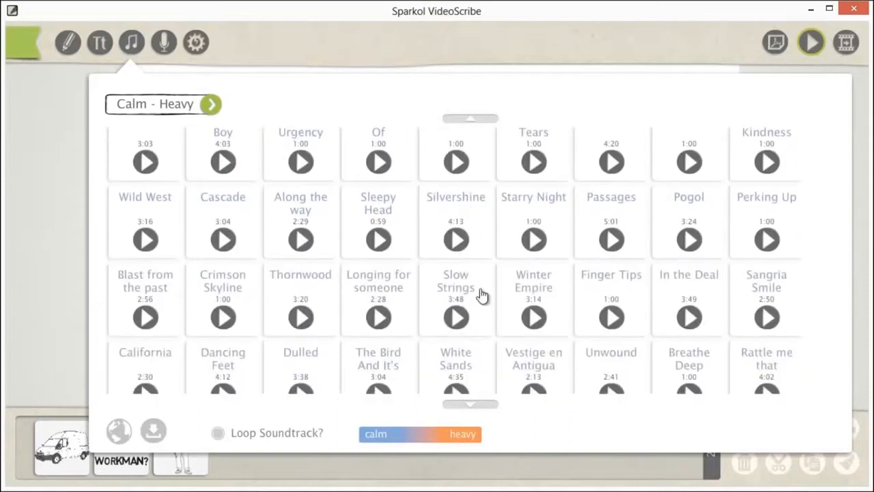
scroll(480, 273, "down", 7)
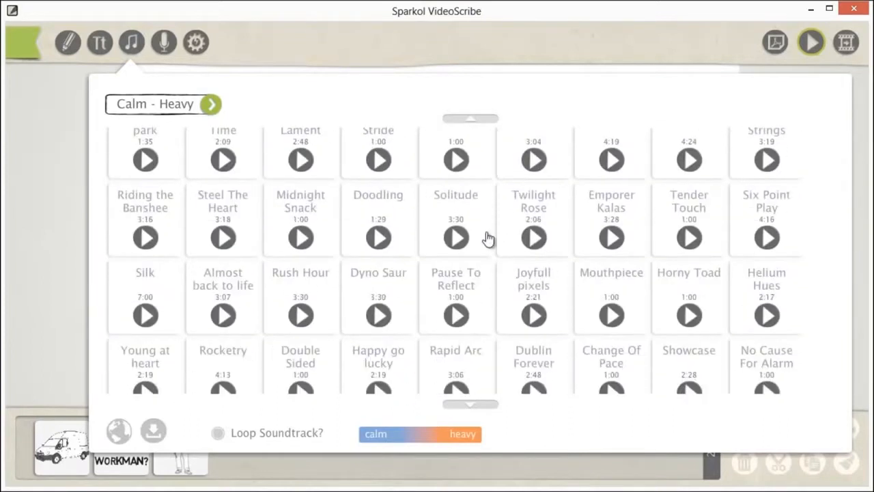
scroll(491, 202, "down", 6)
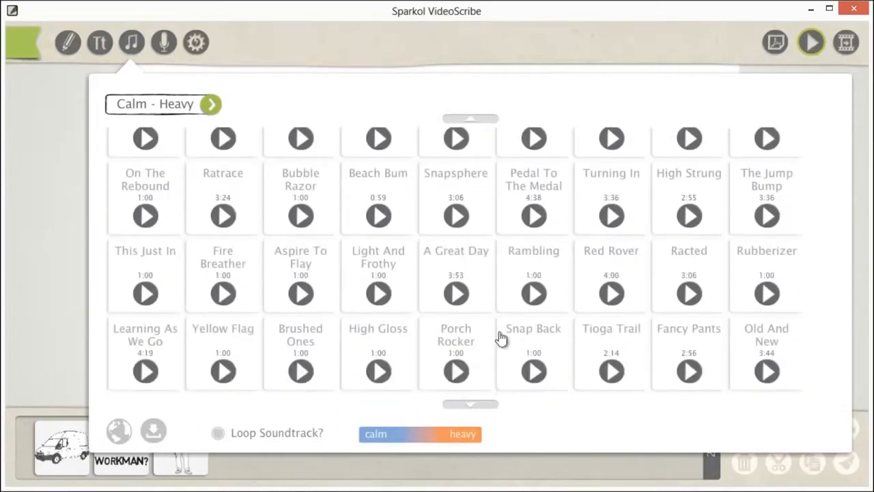
scroll(491, 204, "down", 4)
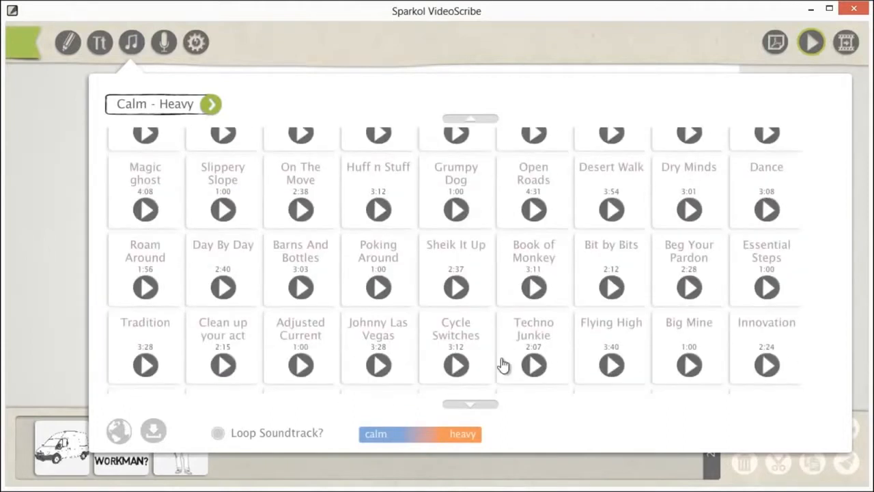
scroll(482, 406, "down", 4)
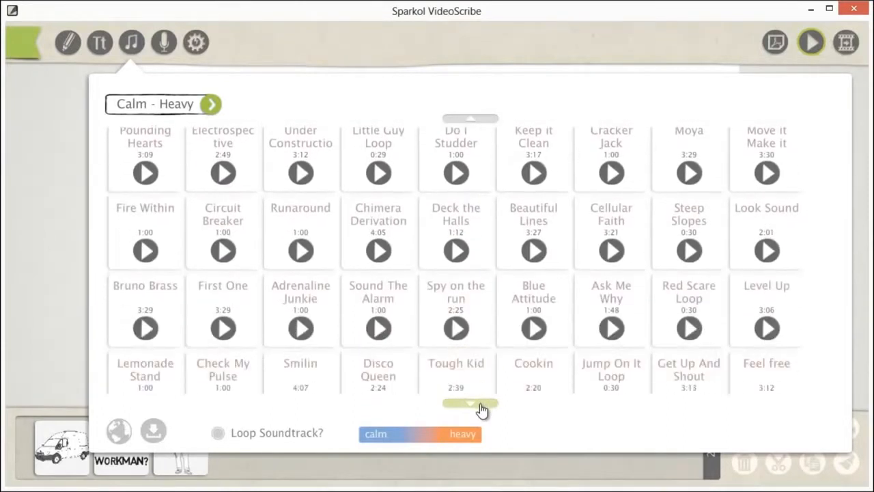
scroll(482, 408, "down", 2)
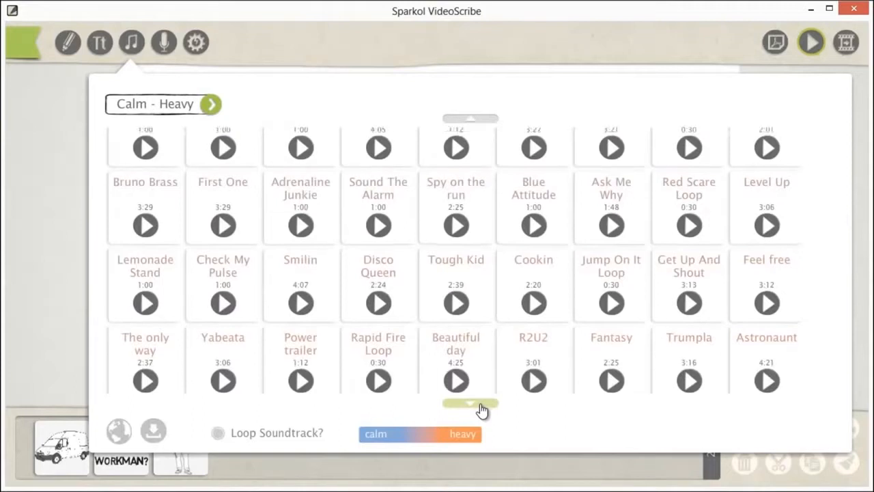
left_click(457, 297)
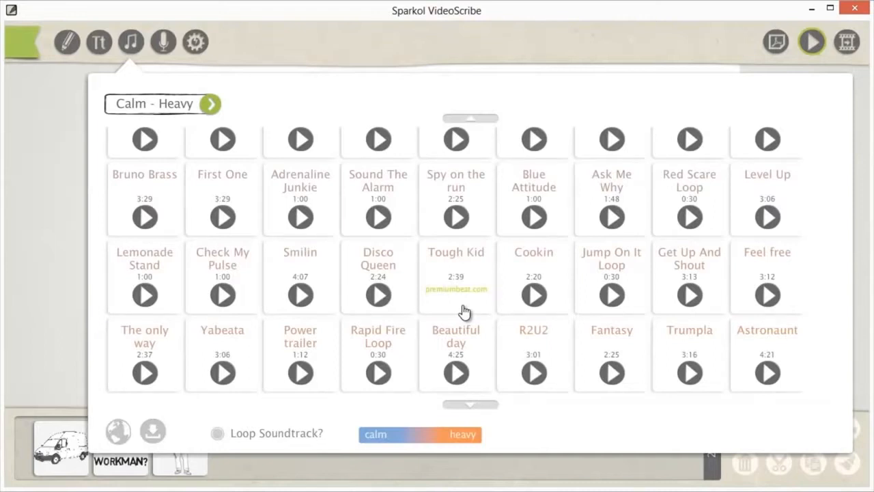
left_click(468, 258)
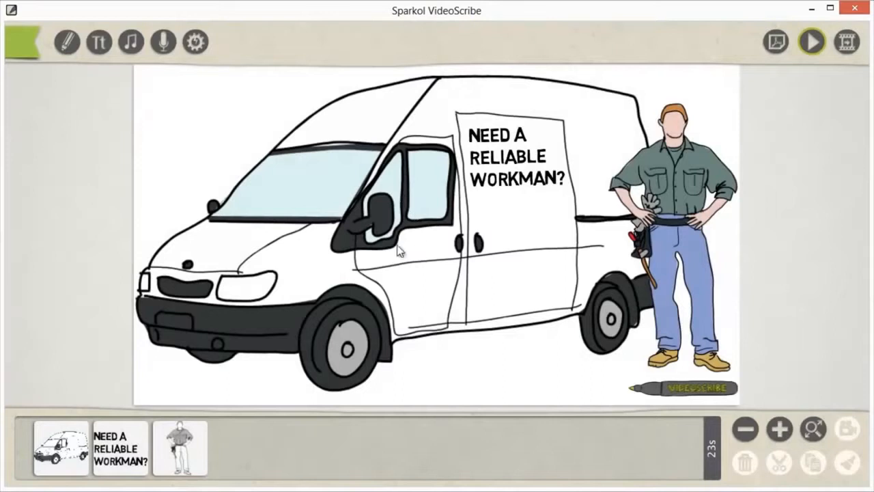
Preview the scribe with its soundtrack and save the project as "workman" for video creation.
left_click(812, 42)
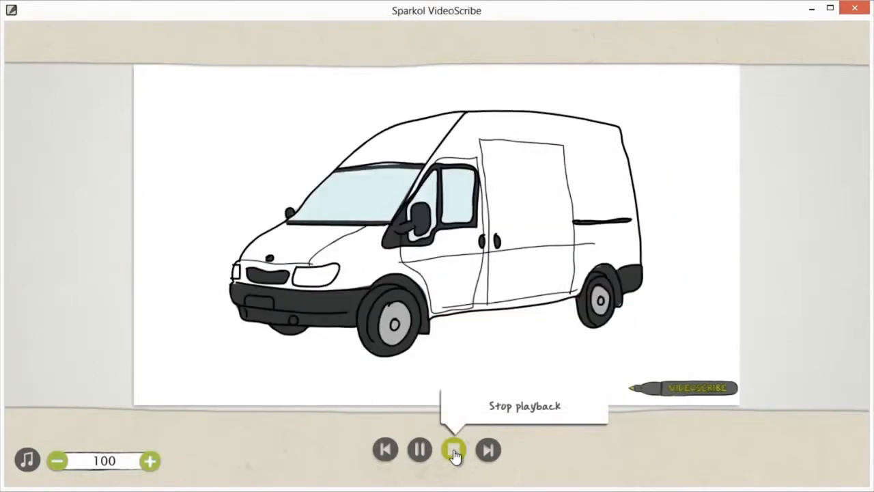
left_click(455, 451)
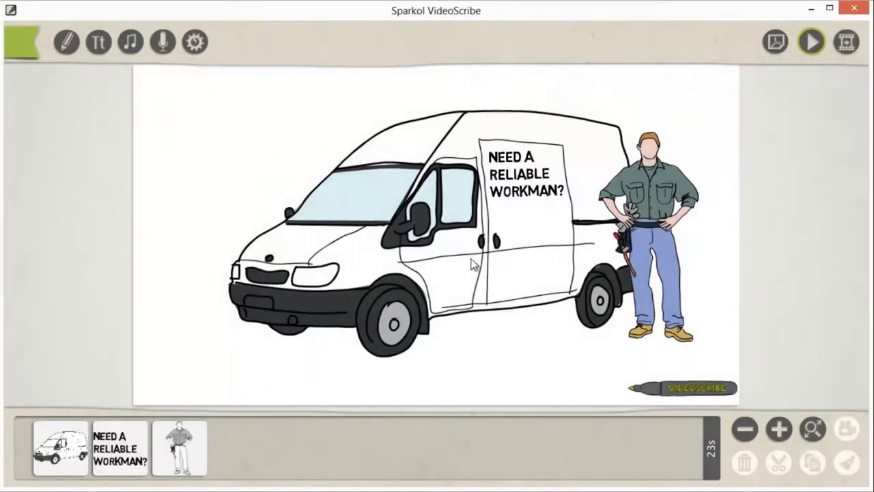
left_click(846, 43)
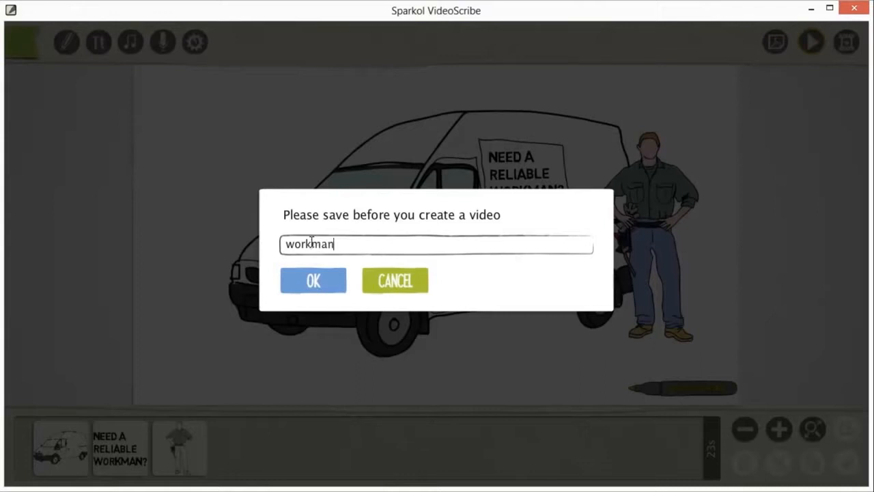
left_click(313, 280)
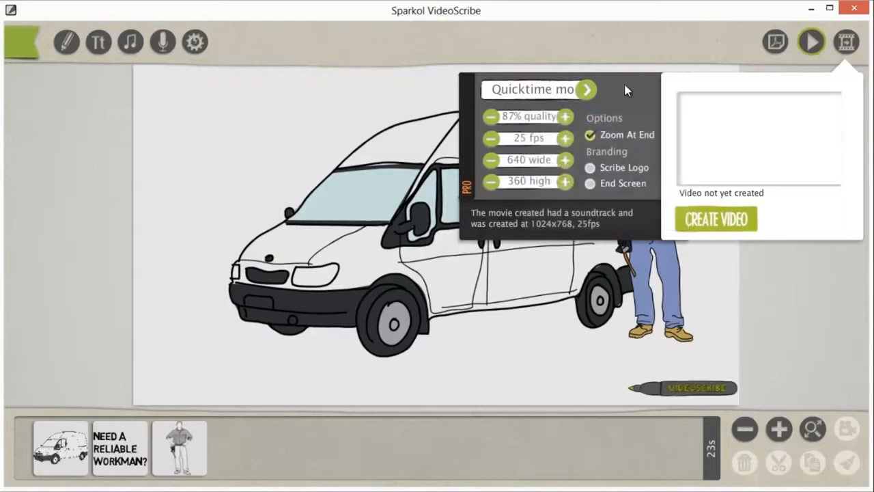
Review the PNG Sequence, JPG Sequence and FLV (Lossless) output formats, returning to Quicktime.
left_click(587, 90)
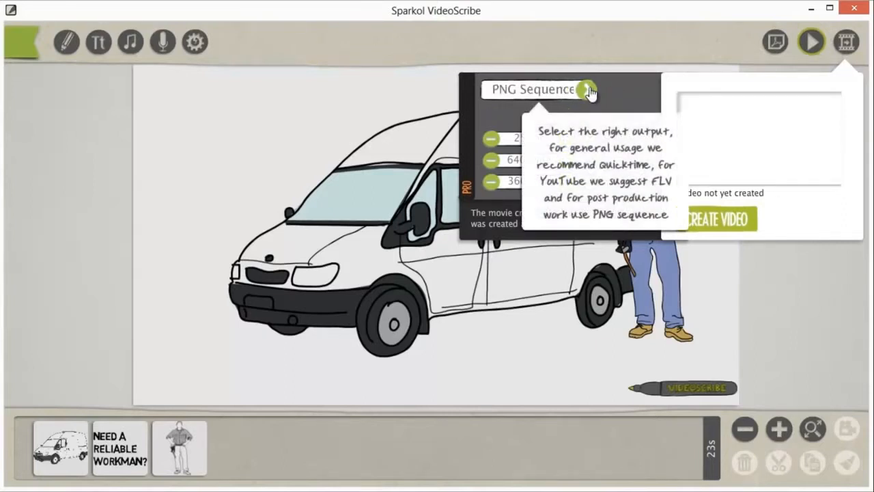
left_click(587, 90)
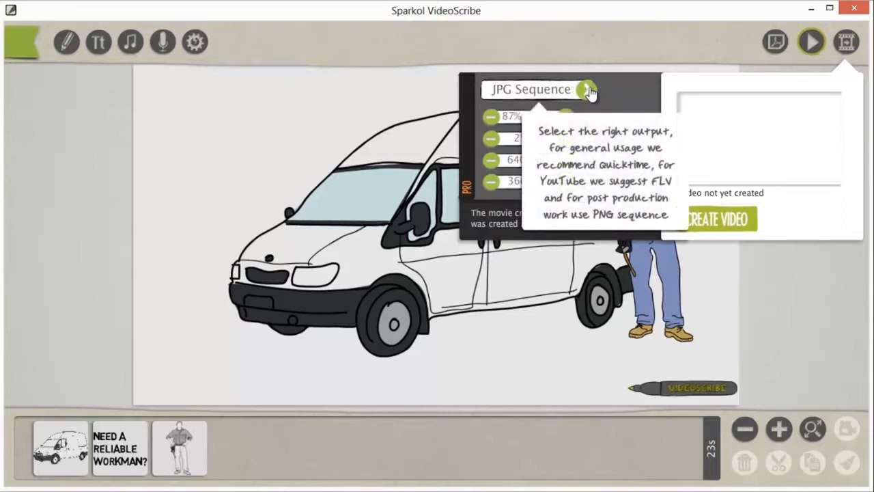
left_click(587, 90)
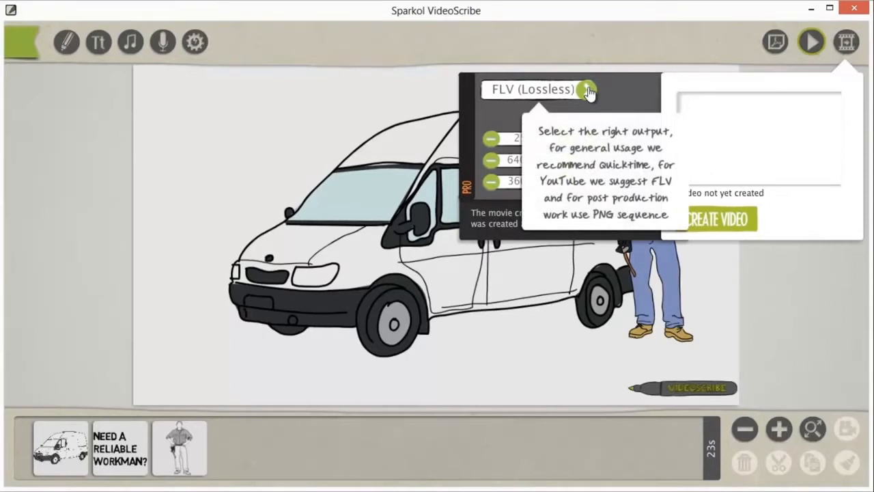
left_click(586, 90)
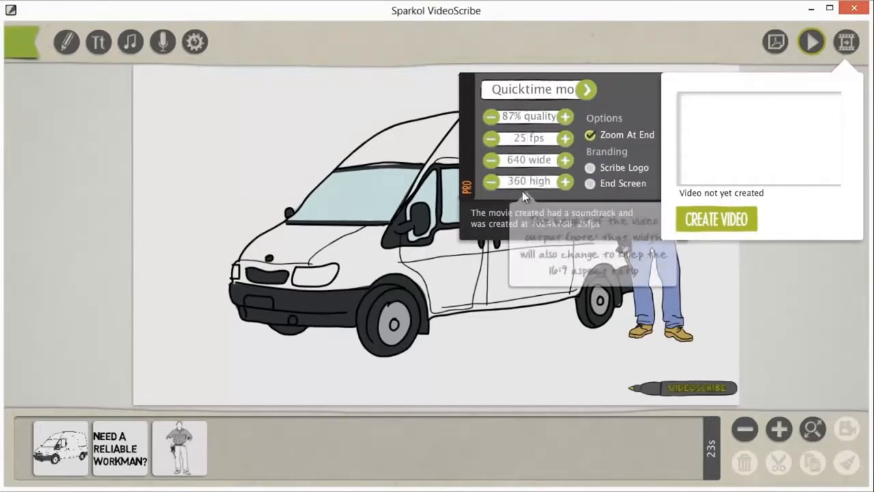
Set the video output height to 720 and start creating the Quicktime video.
left_click(528, 181)
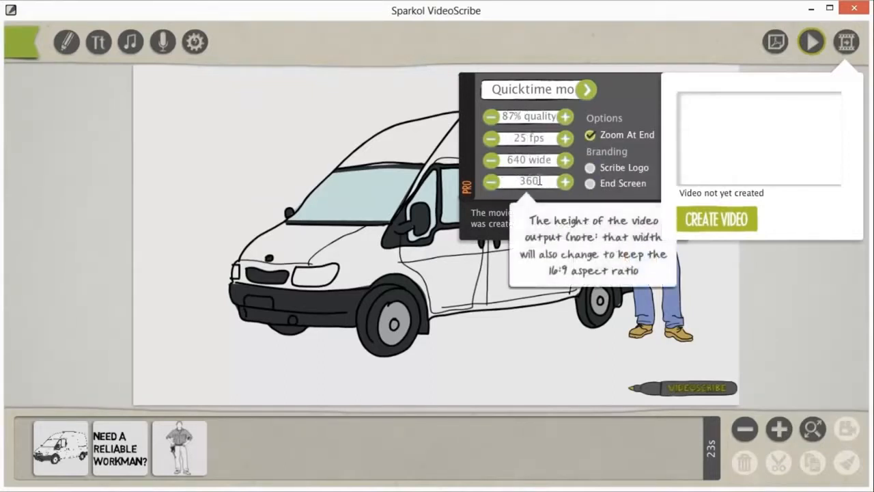
type("720")
key("Return")
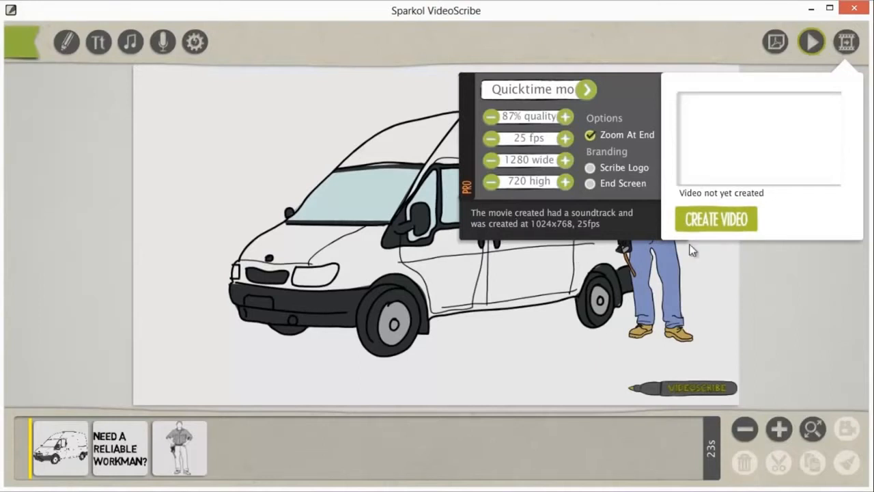
left_click(717, 219)
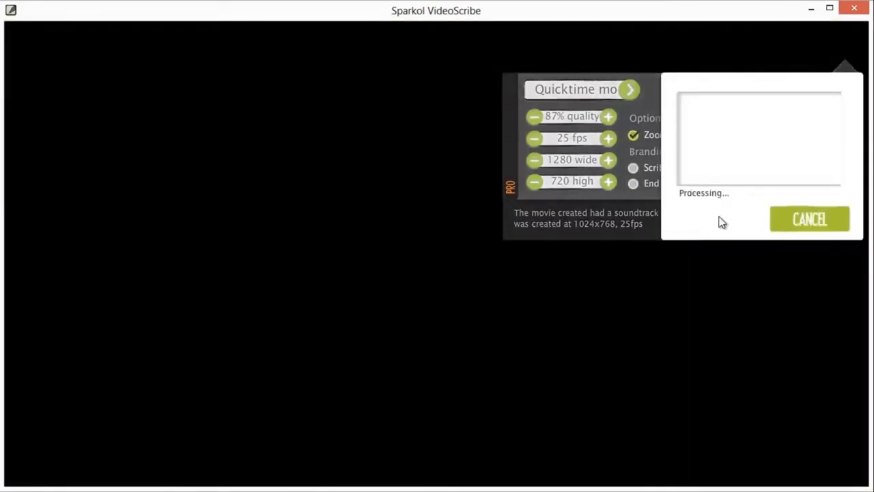